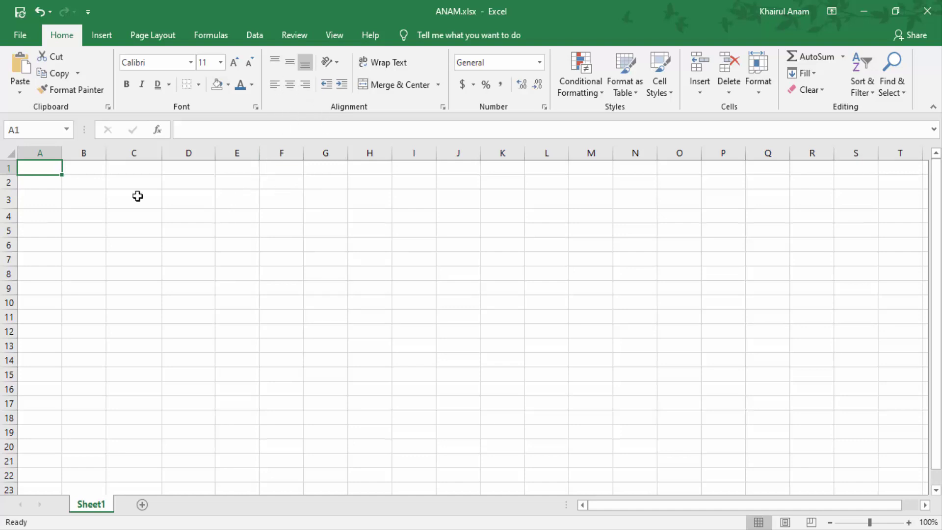
# Step: Enter the values 52, 25, 3, 5, 654 and 9863 down cells A1 to A6
pyautogui.write('52')
pyautogui.press('Return')
pyautogui.write('25')
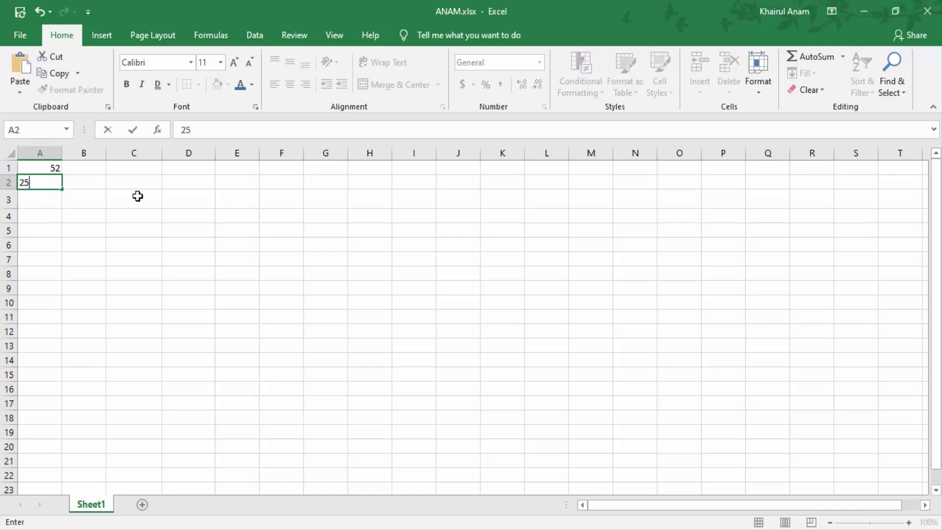
pyautogui.press('Return')
pyautogui.write('3')
pyautogui.press('Return')
pyautogui.write('5')
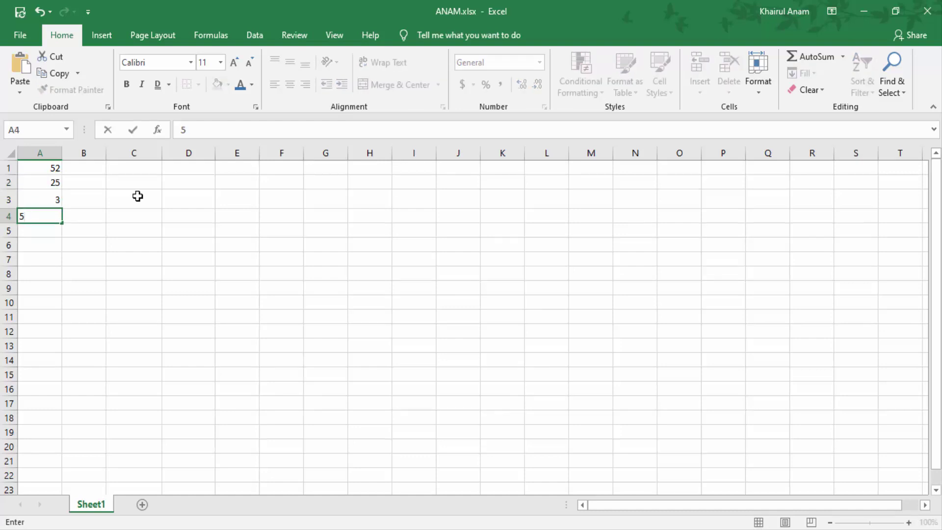
pyautogui.press('Return')
pyautogui.write('654')
pyautogui.press('Return')
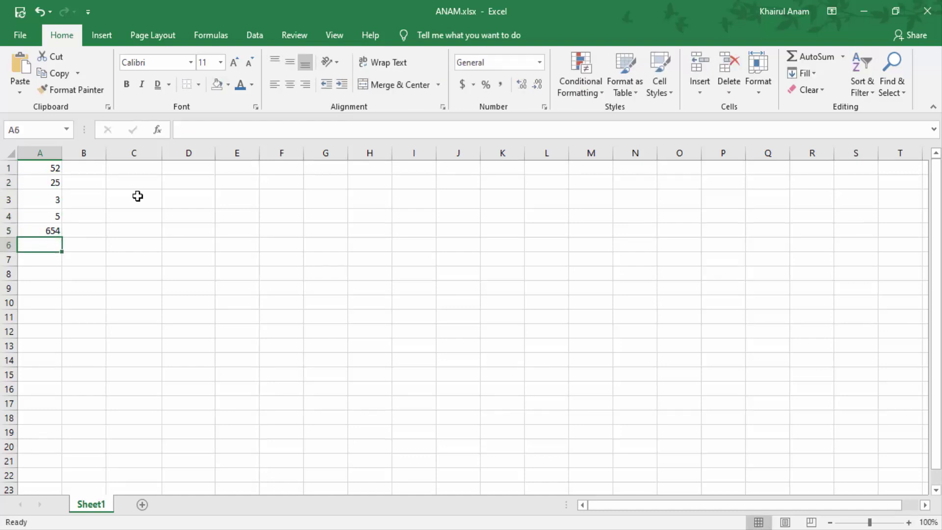
pyautogui.write('9863')
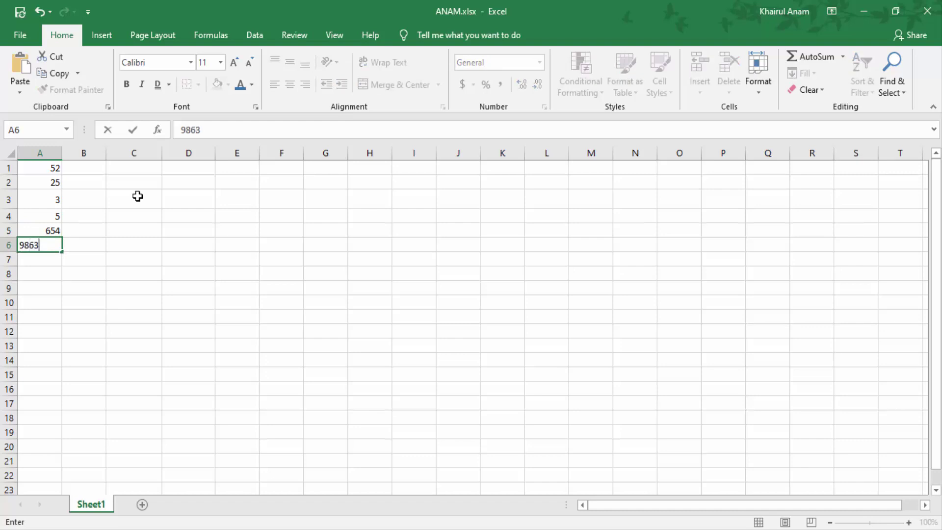
pyautogui.press('Right')
# Step: Fill column B from B6 up to B1 with 14, 564, 8478, 648, 86 and 6332
pyautogui.write('1499888')
pyautogui.press('BackSpace')
pyautogui.press('BackSpace')
pyautogui.press('BackSpace')
pyautogui.press('BackSpace')
pyautogui.press('BackSpace')
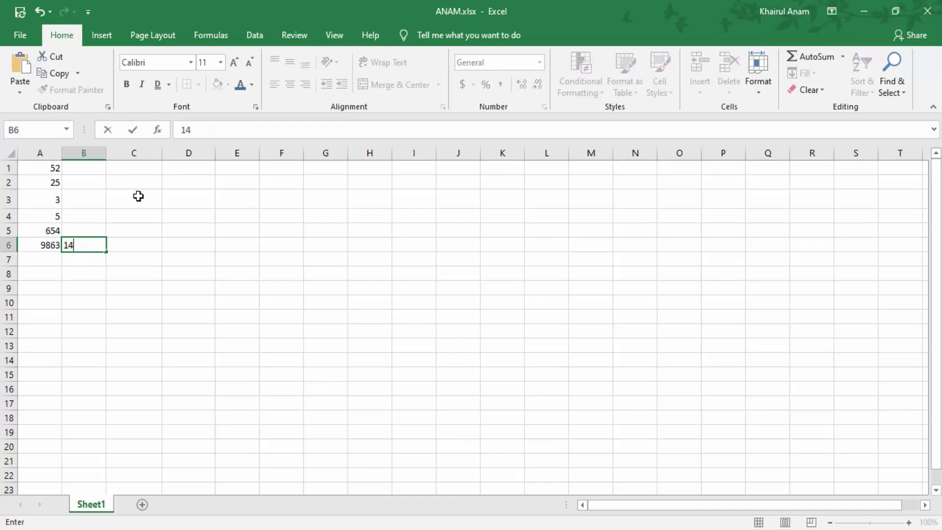
pyautogui.press('Up')
pyautogui.write('5648478')
pyautogui.click(138, 197)
pyautogui.write('64886')
pyautogui.press('Up')
pyautogui.write('6332')
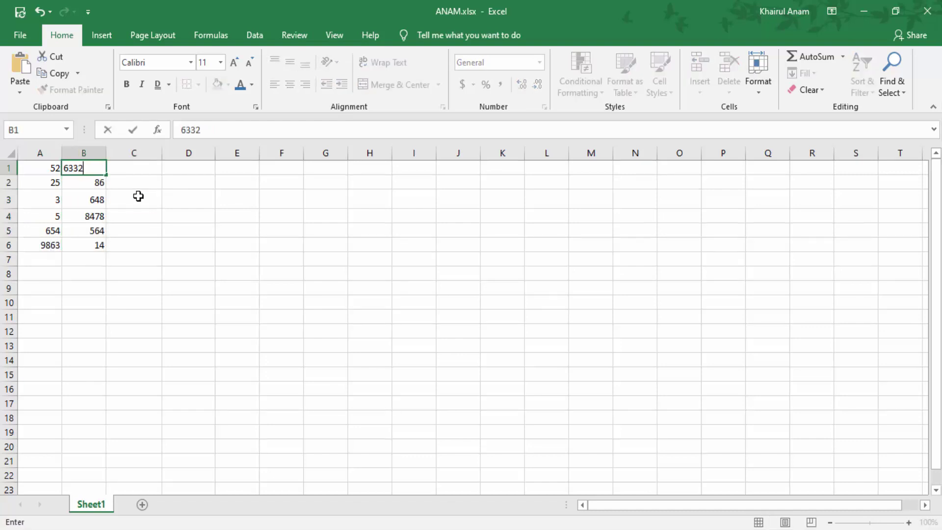
pyautogui.press('Right')
# Step: Enter the values 33213, 315, 54, 23, 21 and 564 down cells C1 to C6
pyautogui.write('33213')
pyautogui.press('Return')
pyautogui.write('315')
pyautogui.press('Return')
pyautogui.write('54')
pyautogui.press('Return')
pyautogui.write('23 21 6')
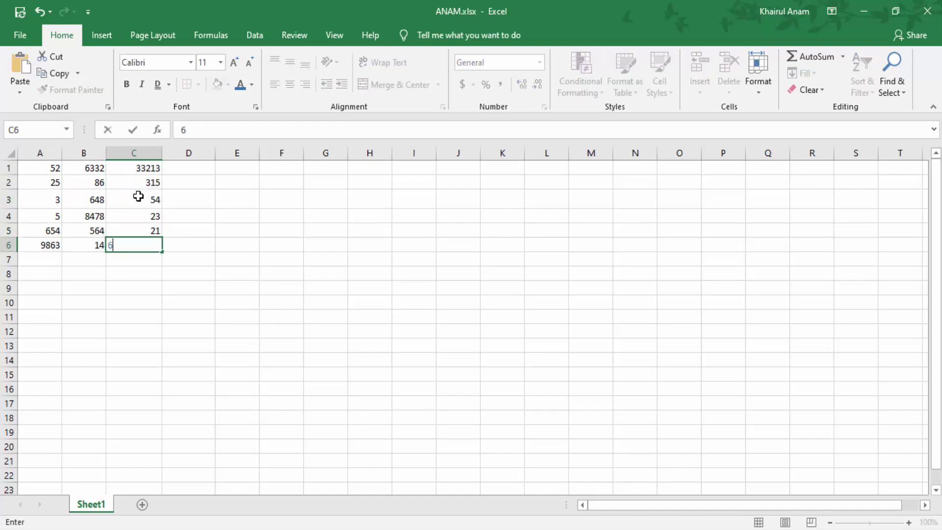
pyautogui.press('Return')
pyautogui.write('6')
pyautogui.press('Escape')
# Step: Left-align the values in cells A1 to A6
pyautogui.click(52, 165)
pyautogui.moveTo(52, 164); pyautogui.dragTo(47, 241)
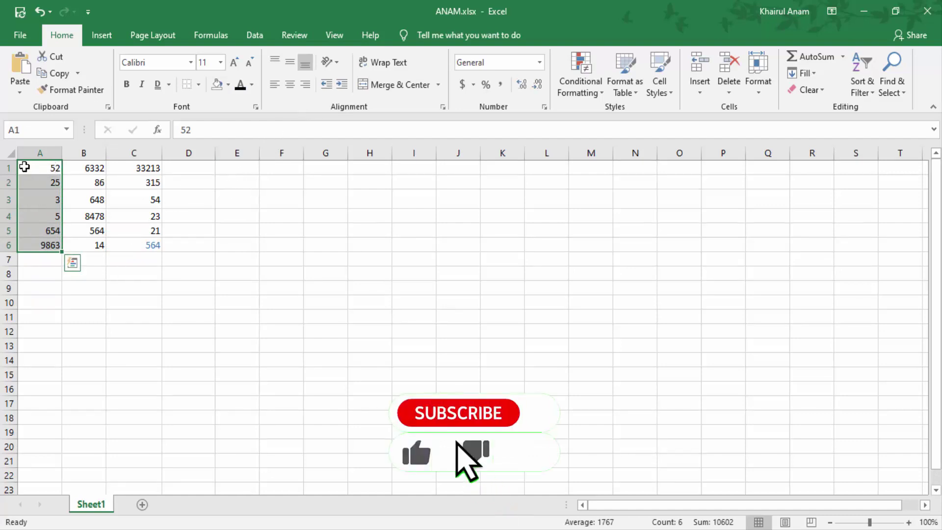
pyautogui.click(275, 86)
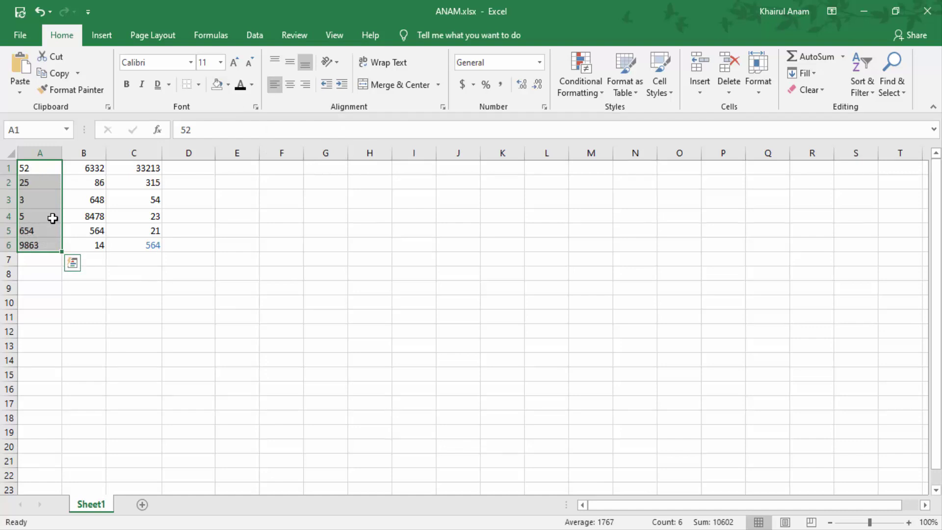
# Step: Compare center and left alignment on cells A1 to A6, finishing with the values centered horizontally
pyautogui.click(46, 169)
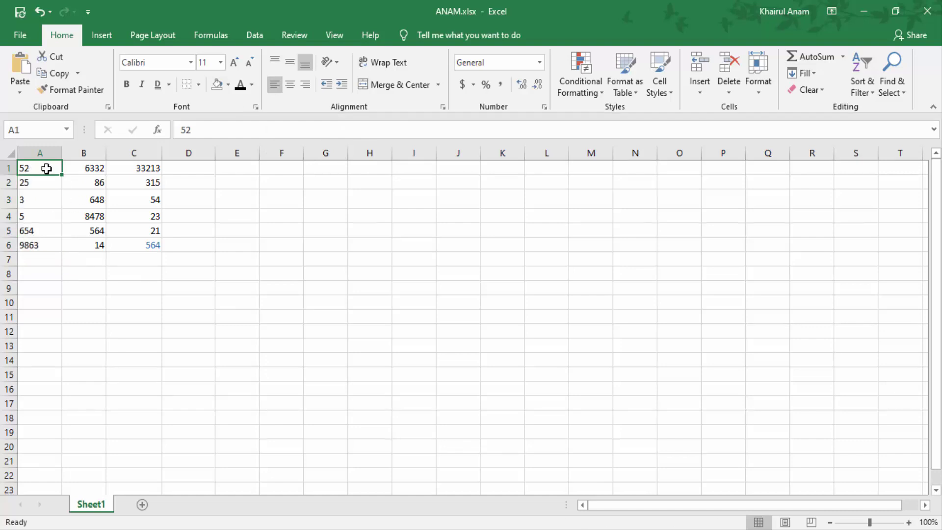
pyautogui.moveTo(44, 175); pyautogui.dragTo(32, 244)
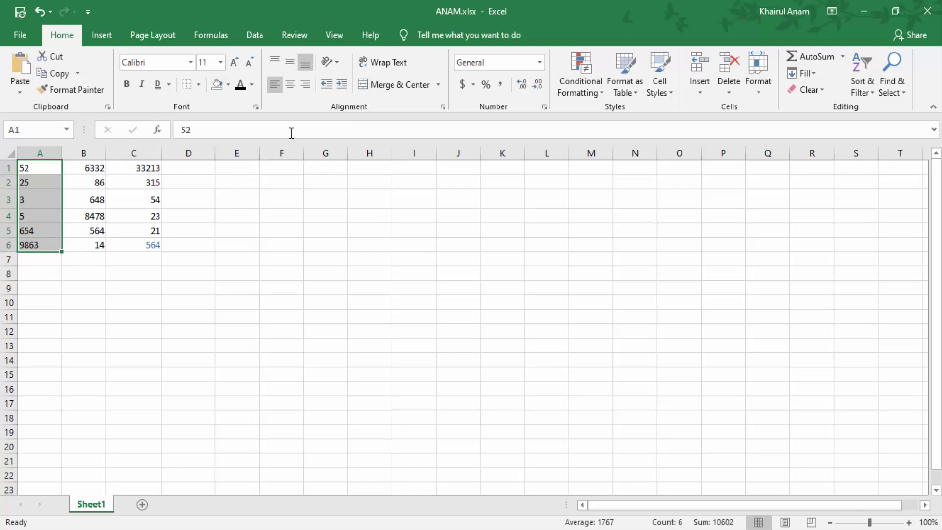
pyautogui.click(292, 83)
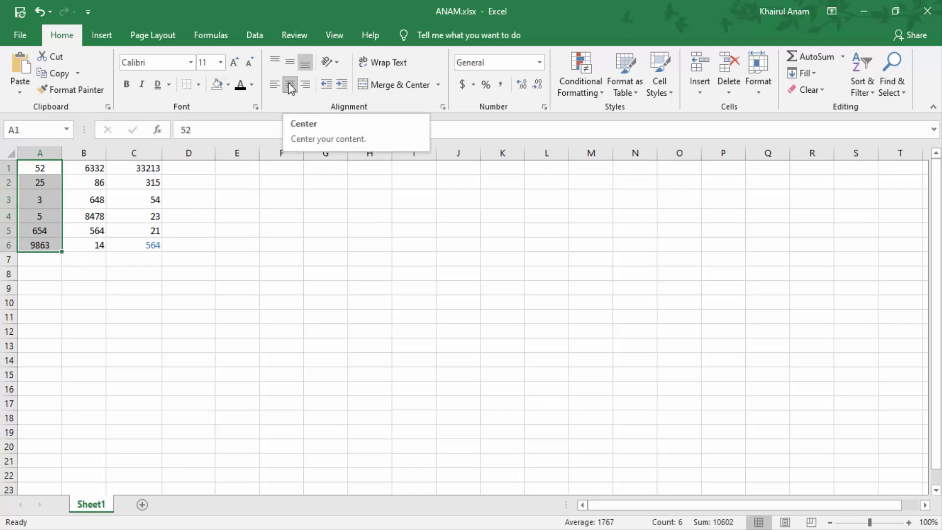
pyautogui.click(275, 85)
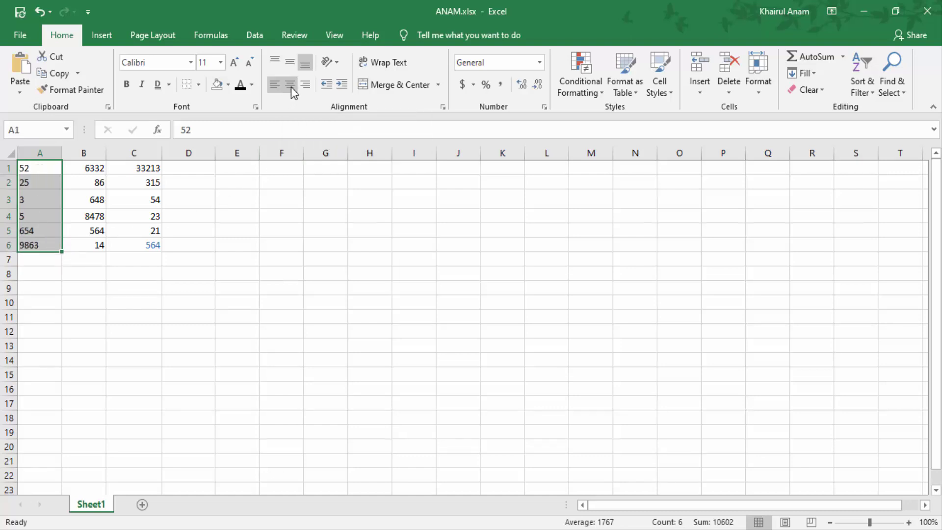
pyautogui.click(290, 86)
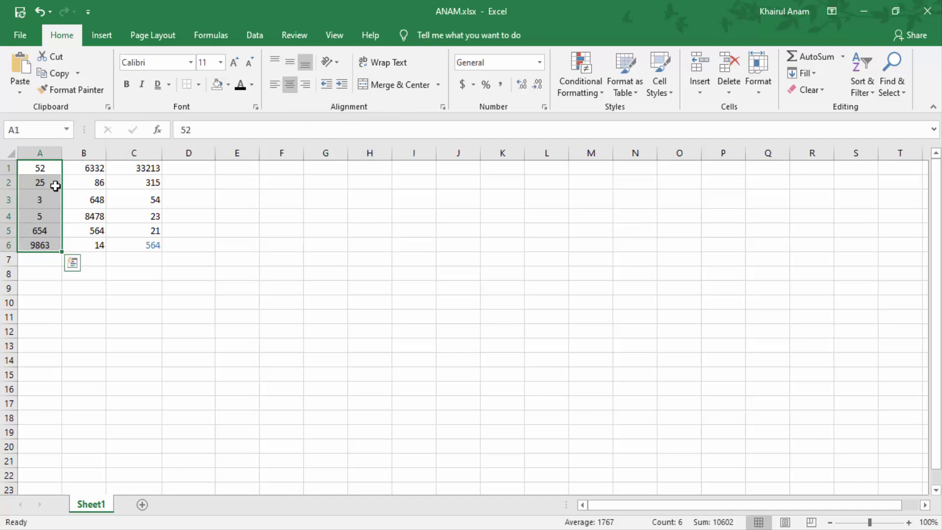
# Step: Center the values in cells B1 to C6 horizontally
pyautogui.click(83, 168)
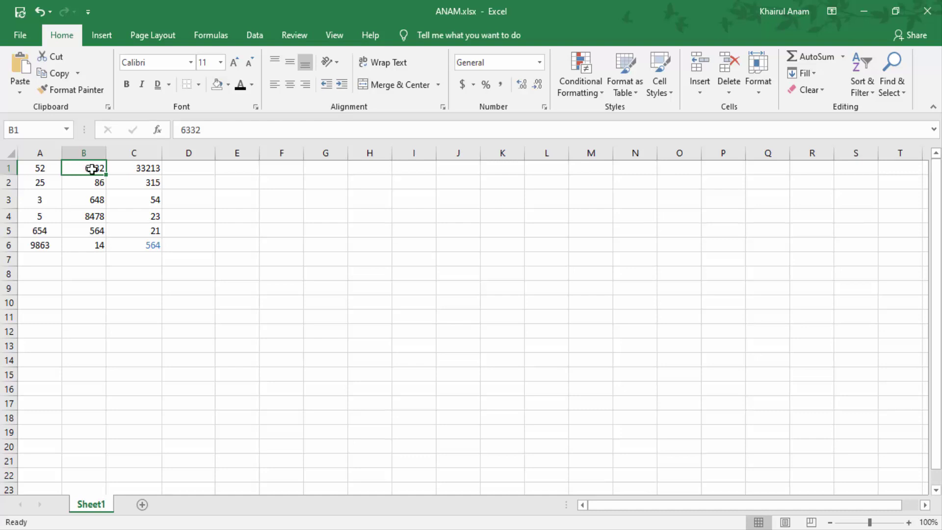
pyautogui.moveTo(88, 168); pyautogui.dragTo(155, 231)
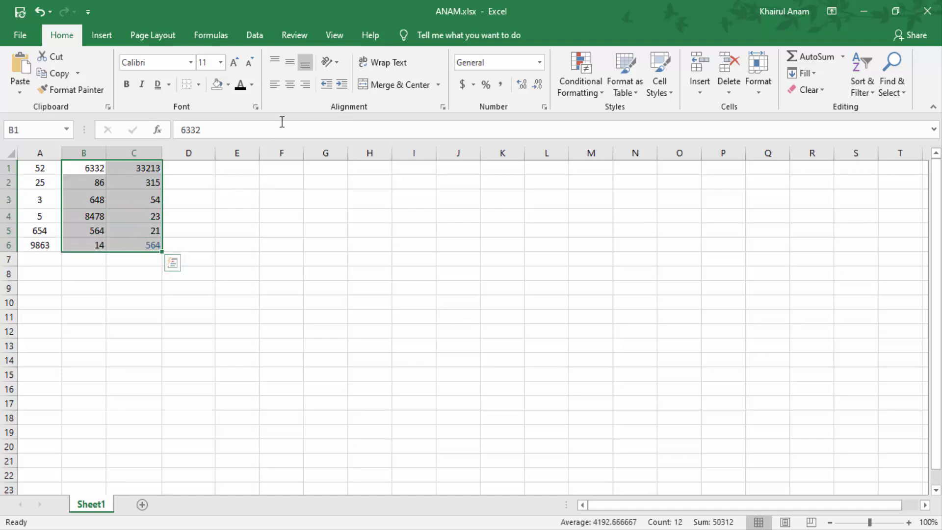
pyautogui.click(289, 89)
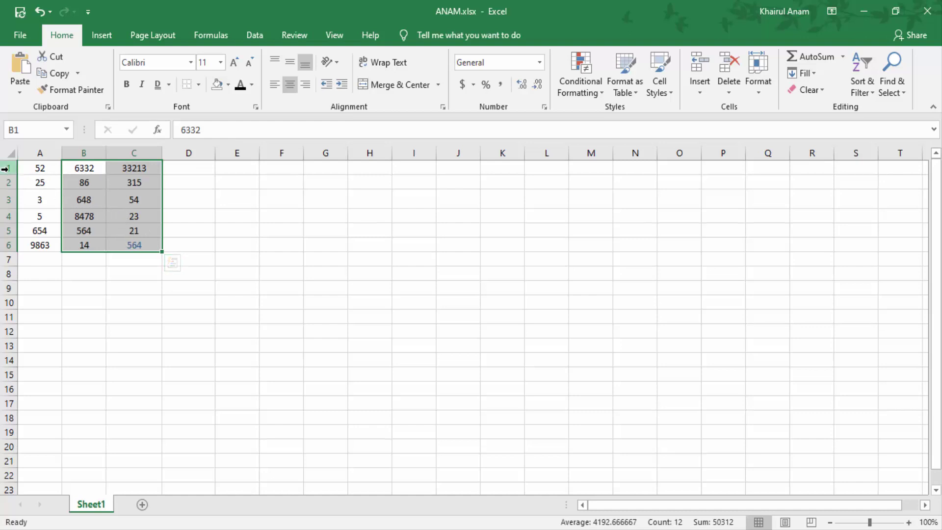
# Step: Increase the height of rows 1 to 6 together to an equal height of about three and a half default rows
pyautogui.moveTo(5, 168); pyautogui.dragTo(10, 326)
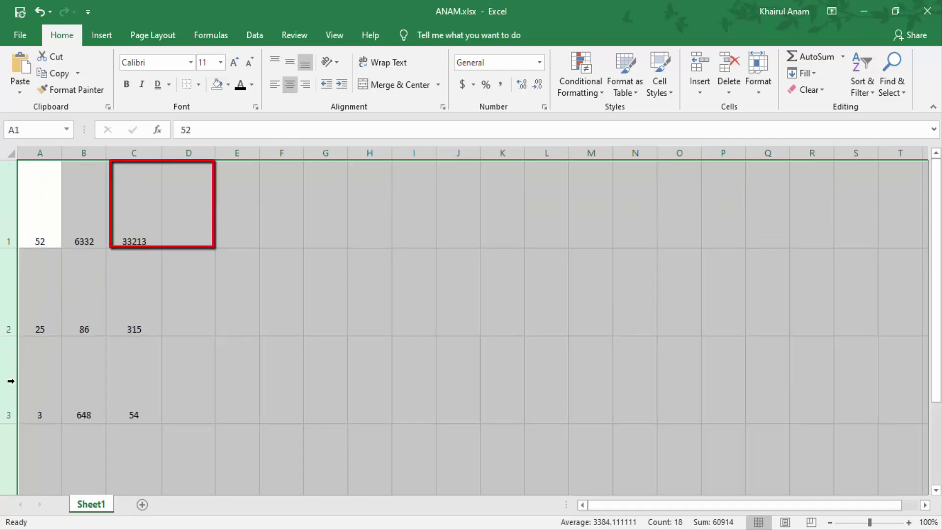
pyautogui.moveTo(12, 425); pyautogui.dragTo(8, 381)
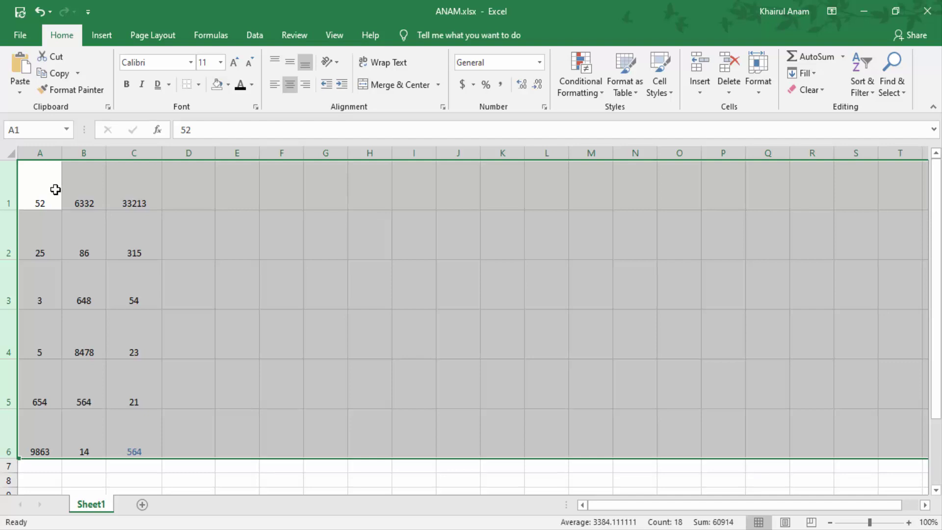
# Step: Try middle, top and bottom vertical alignment on cells A1 to C6, finishing with middle alignment
pyautogui.moveTo(41, 185); pyautogui.dragTo(126, 426)
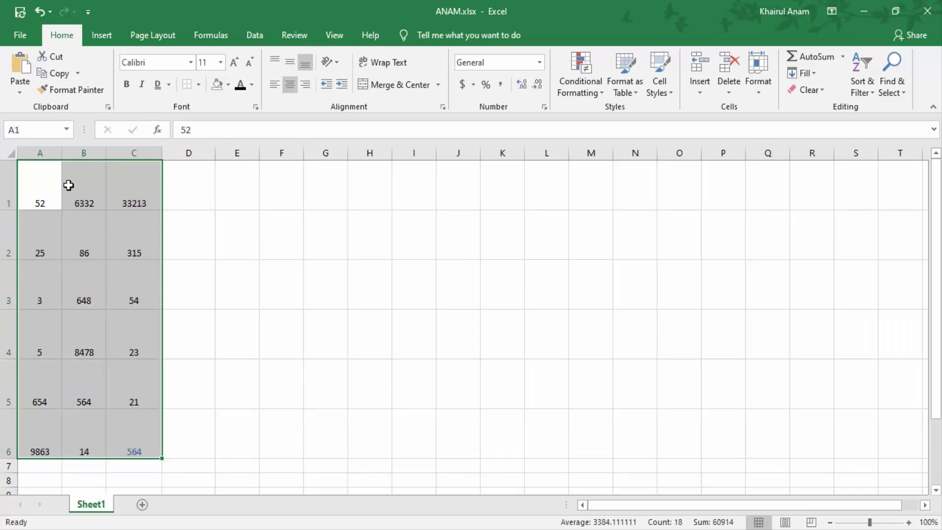
pyautogui.click(293, 65)
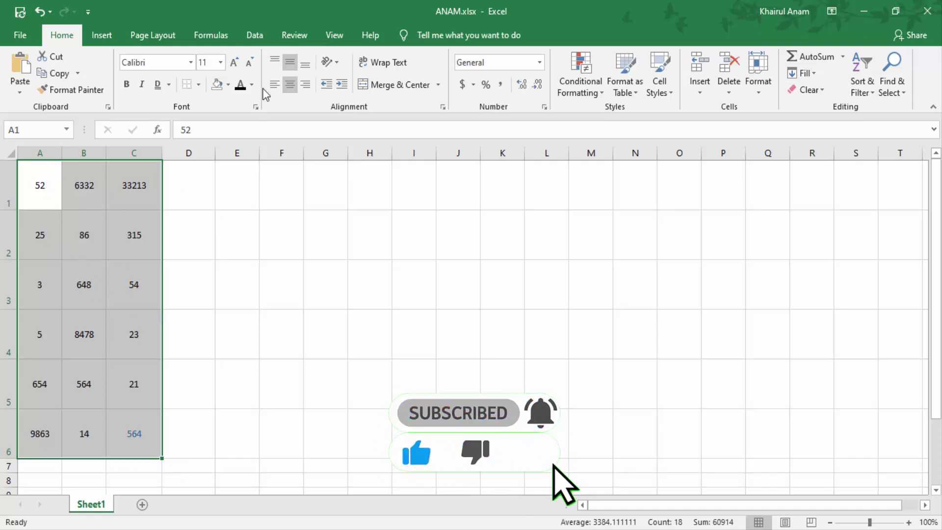
pyautogui.click(274, 63)
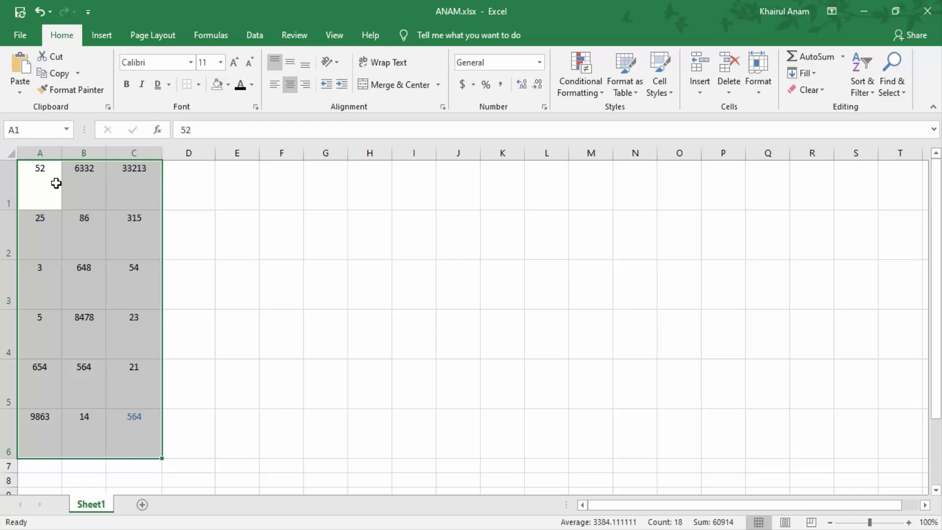
pyautogui.click(306, 64)
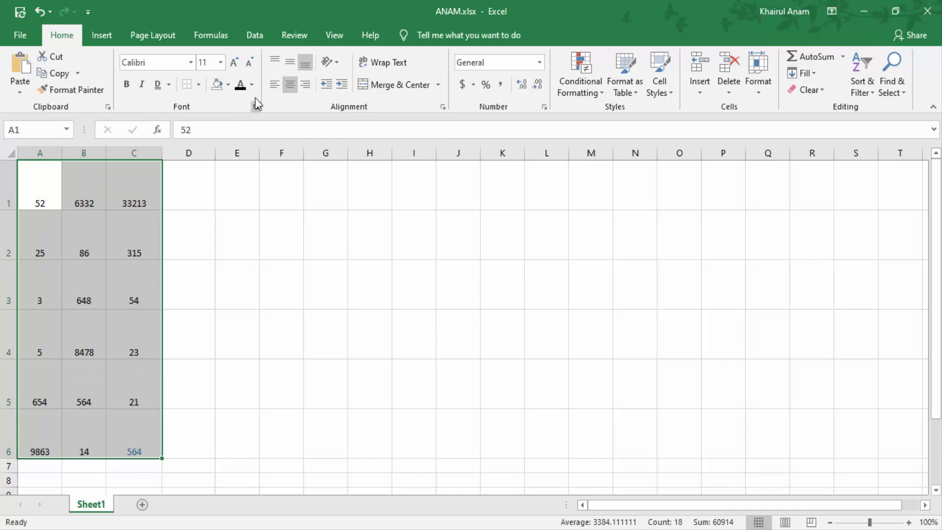
pyautogui.click(293, 66)
pyautogui.click(134, 333)
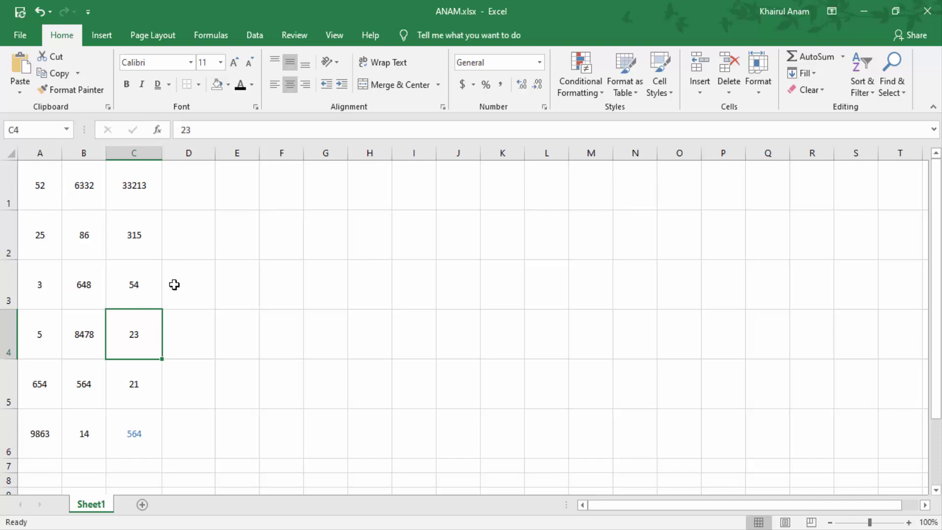
# Step: Rotate the text in cell C1 with the Angle Counterclockwise orientation
pyautogui.click(141, 187)
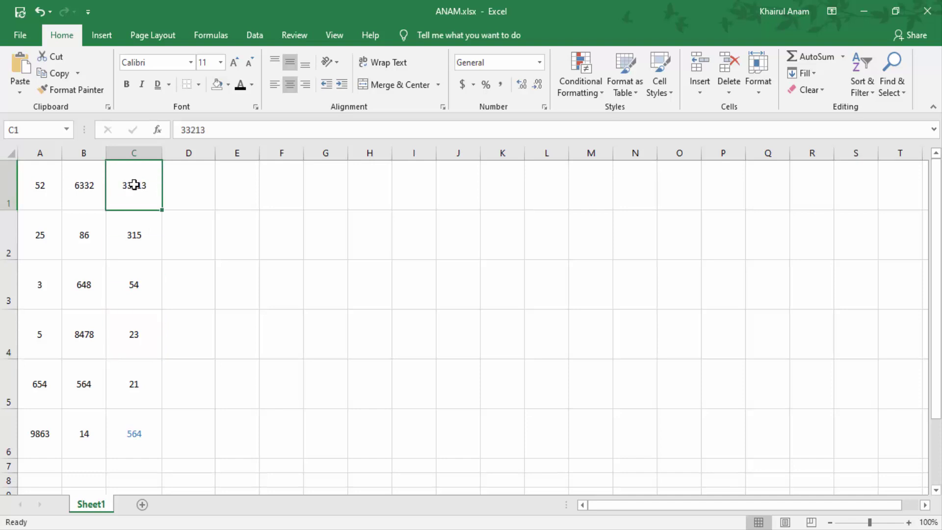
pyautogui.click(337, 63)
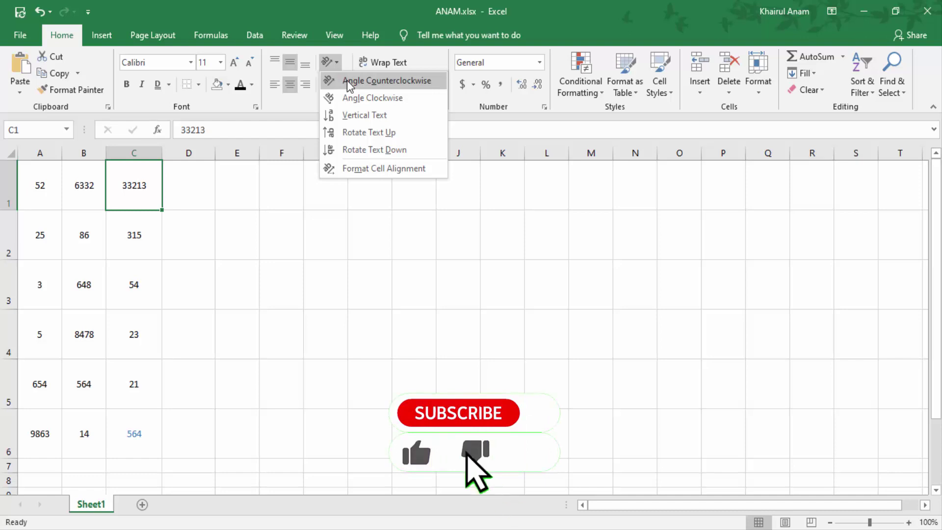
pyautogui.click(337, 80)
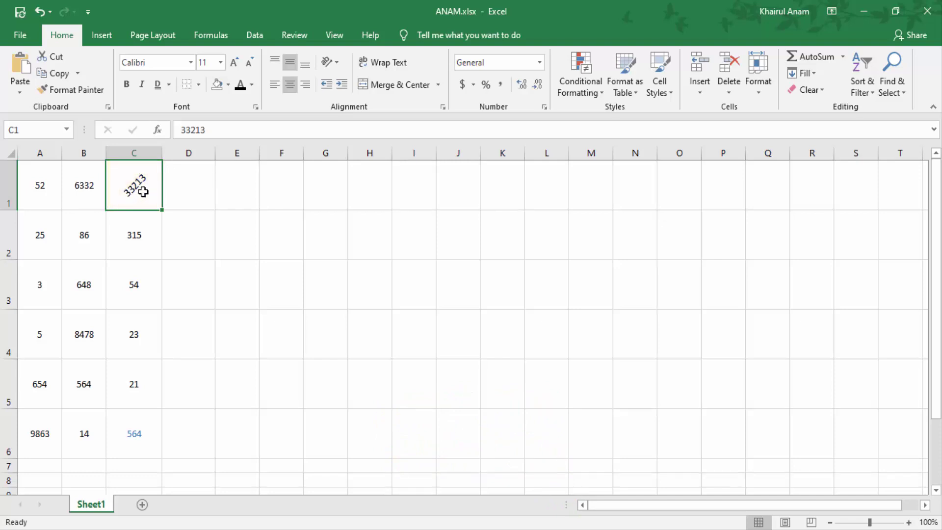
# Step: Rotate the text in cell B1 with the Angle Clockwise orientation
pyautogui.click(86, 184)
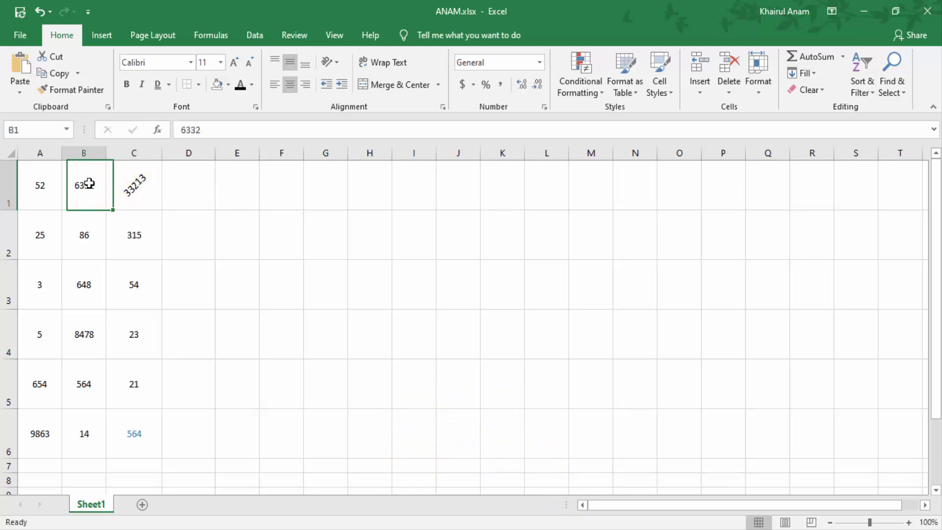
pyautogui.click(338, 68)
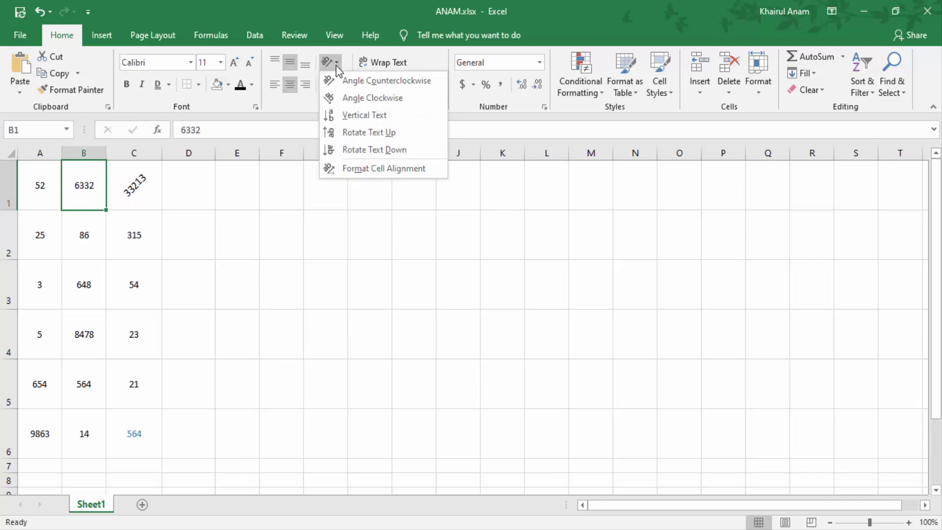
pyautogui.click(347, 101)
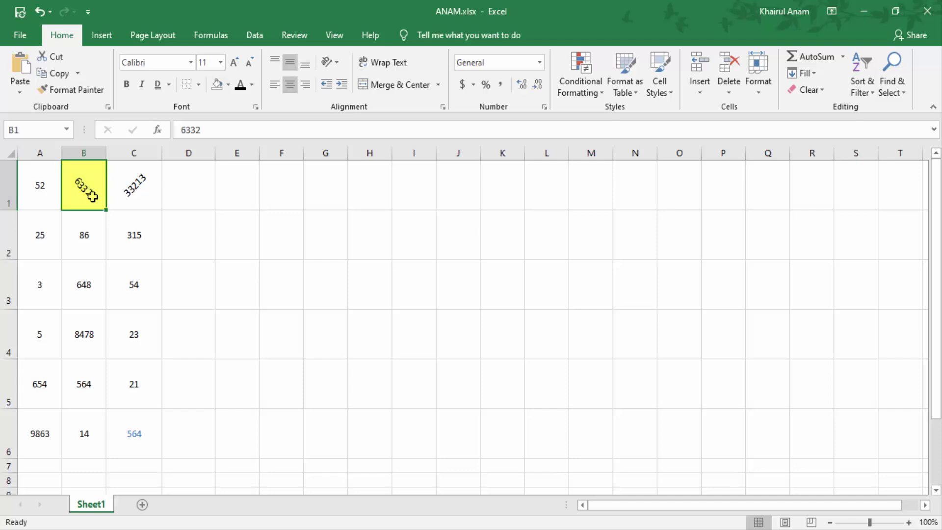
# Step: Apply the Vertical Text orientation to cell C2
pyautogui.click(134, 234)
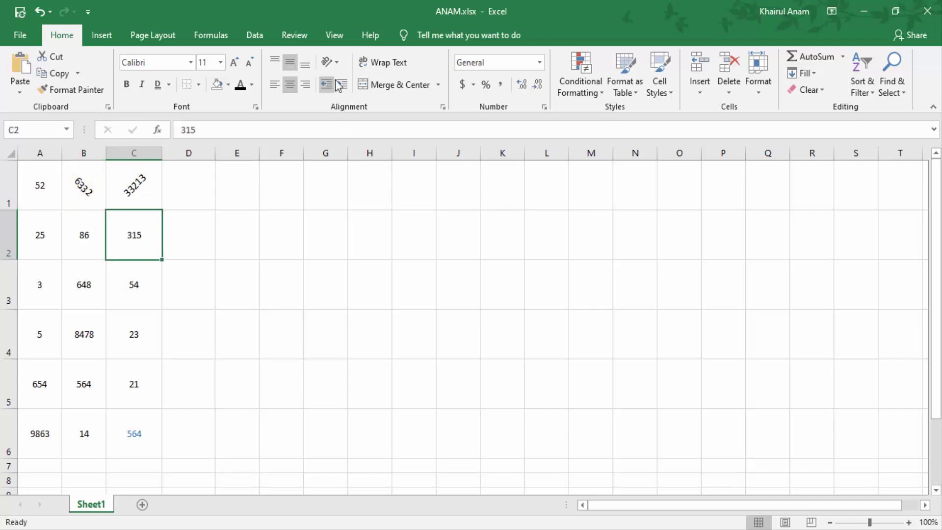
pyautogui.click(338, 62)
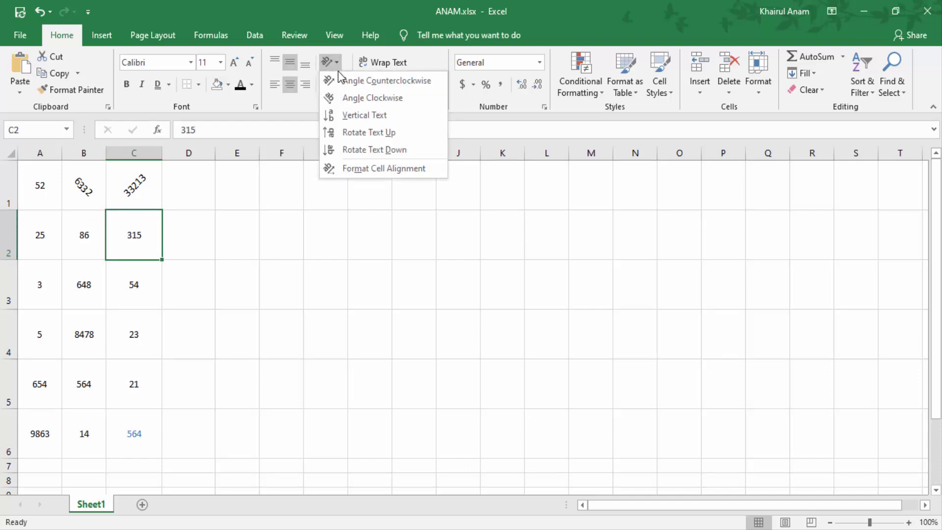
pyautogui.click(345, 114)
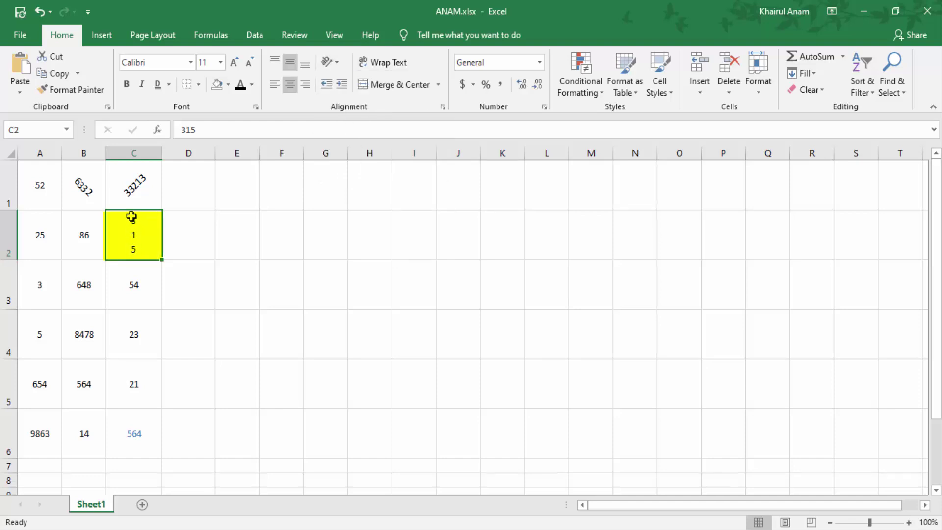
# Step: Apply the Rotate Text Up orientation to cell B3
pyautogui.click(84, 286)
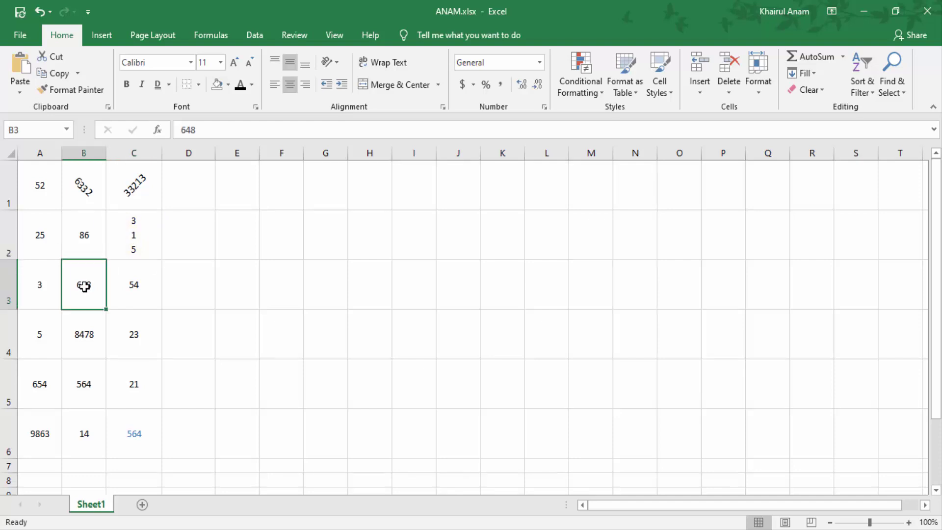
pyautogui.click(337, 64)
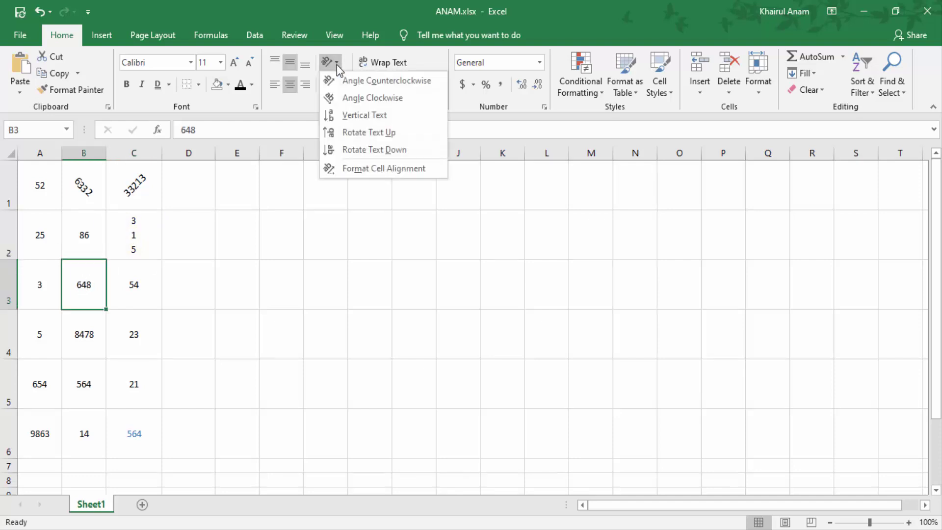
pyautogui.click(349, 133)
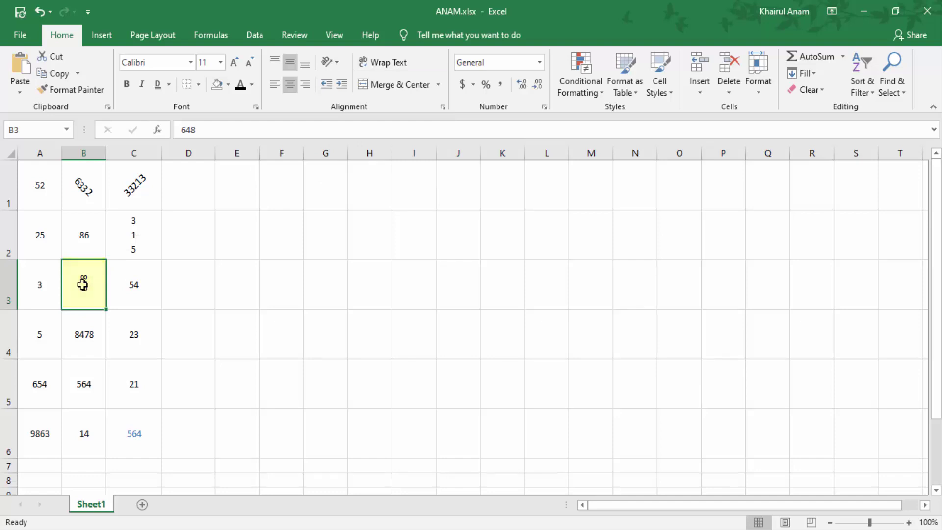
# Step: Apply the Rotate Text Down orientation to cell B4
pyautogui.click(88, 336)
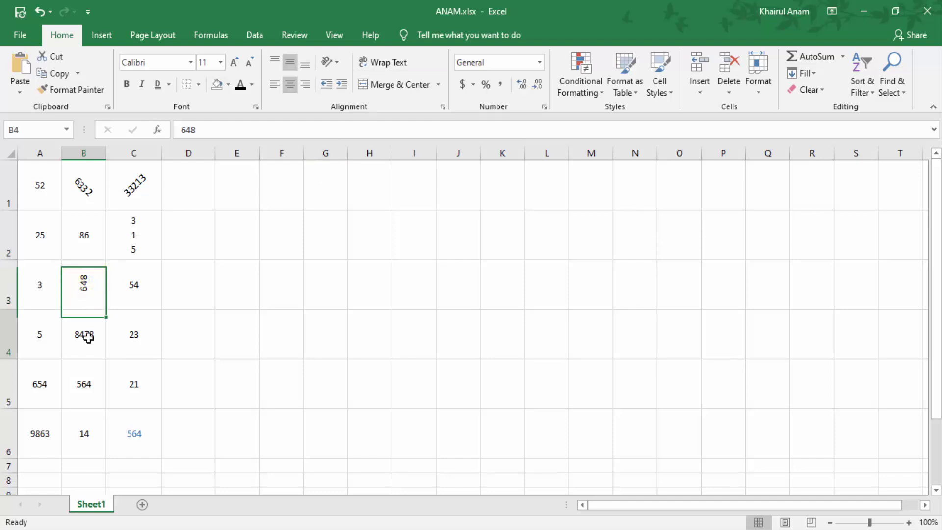
pyautogui.click(336, 63)
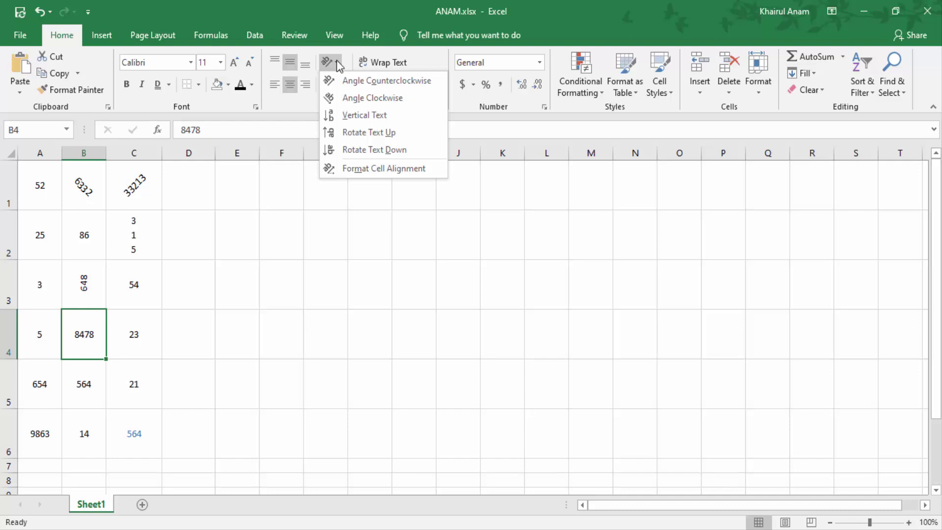
pyautogui.click(368, 150)
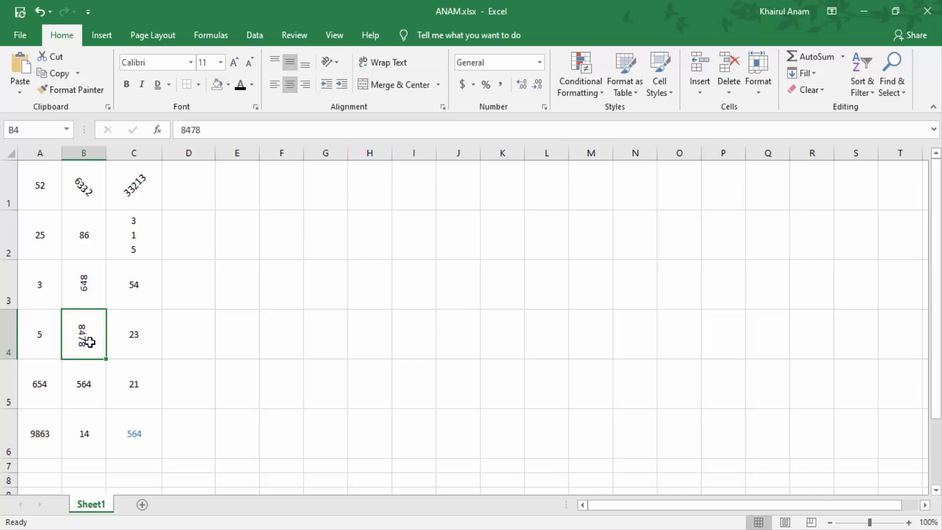
# Step: Widen column B to several times its width and repeatedly increase the indent of the number in cell B5
pyautogui.click(89, 394)
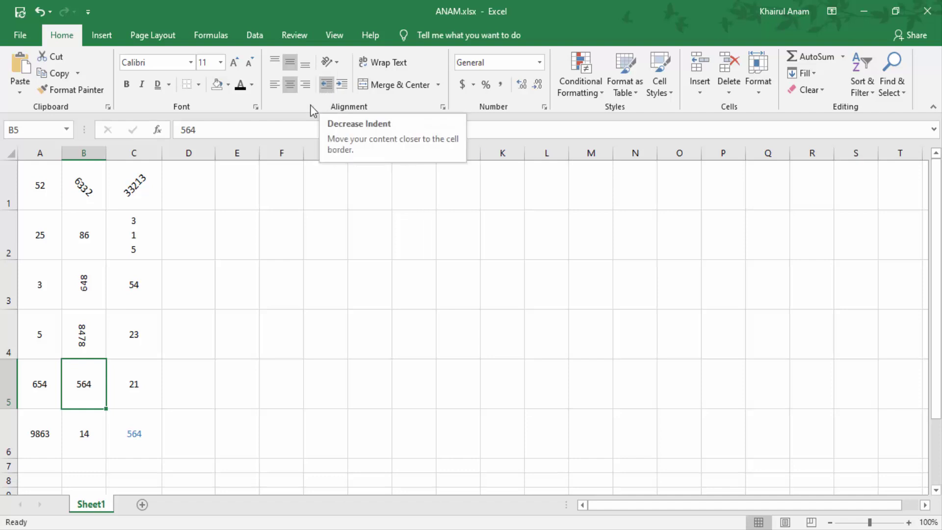
pyautogui.moveTo(106, 187); pyautogui.dragTo(296, 180)
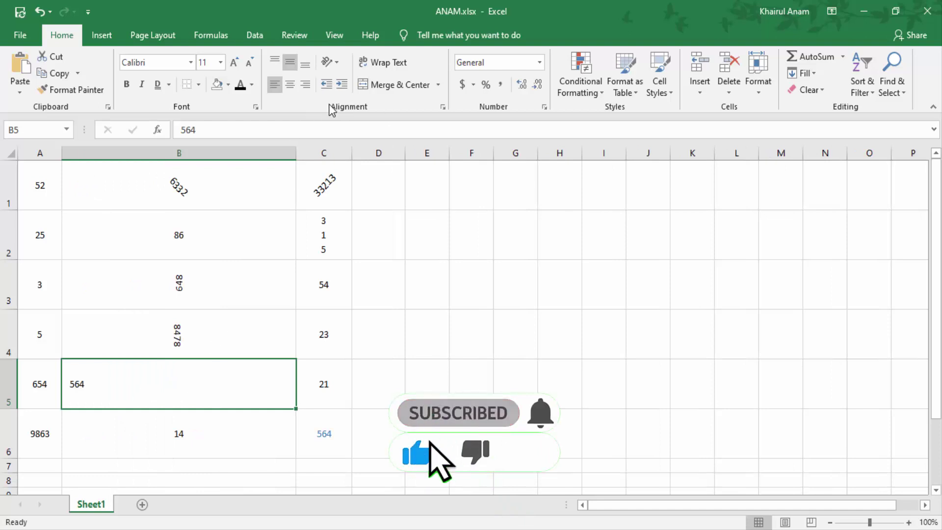
pyautogui.click(339, 88)
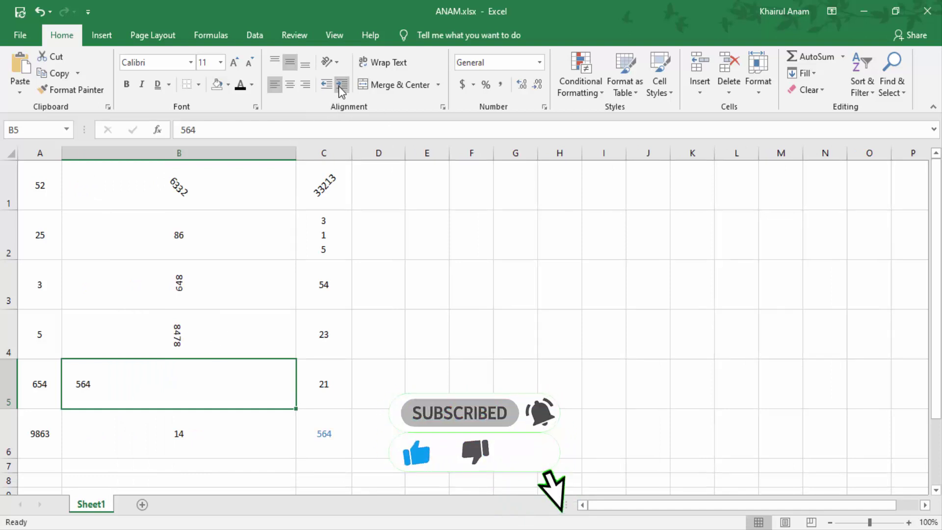
pyautogui.click(340, 89)
pyautogui.click(340, 89)
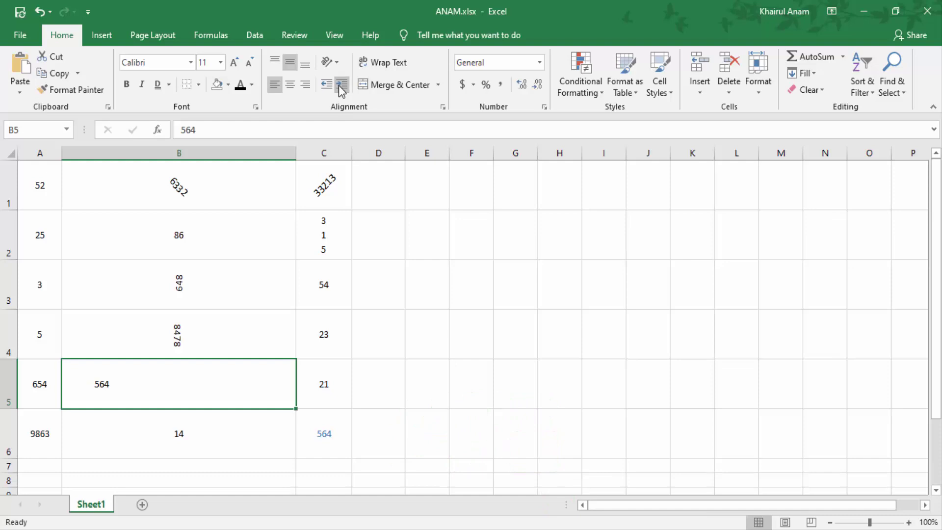
pyautogui.click(340, 88)
pyautogui.click(340, 88)
pyautogui.click(340, 89)
pyautogui.click(340, 88)
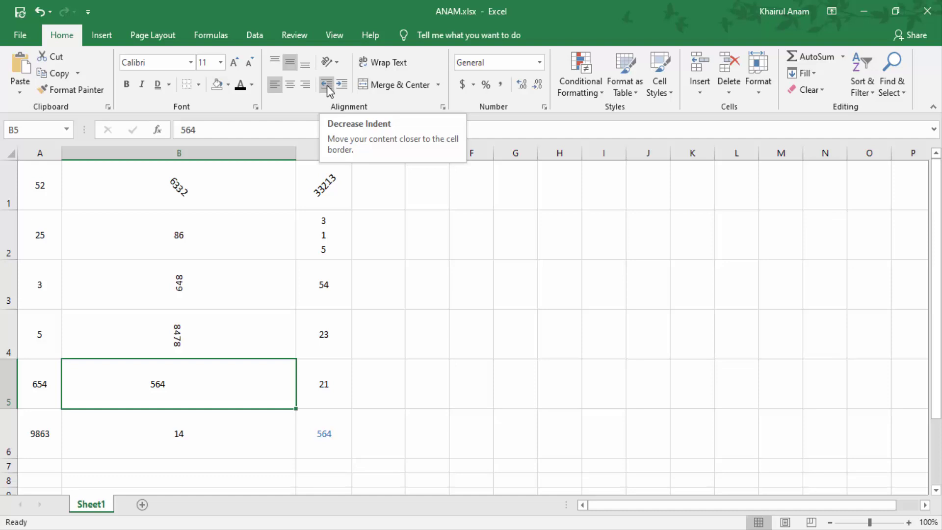
# Step: Repeatedly decrease the indent of cell B5 to move its number back toward the left cell border
pyautogui.click(327, 87)
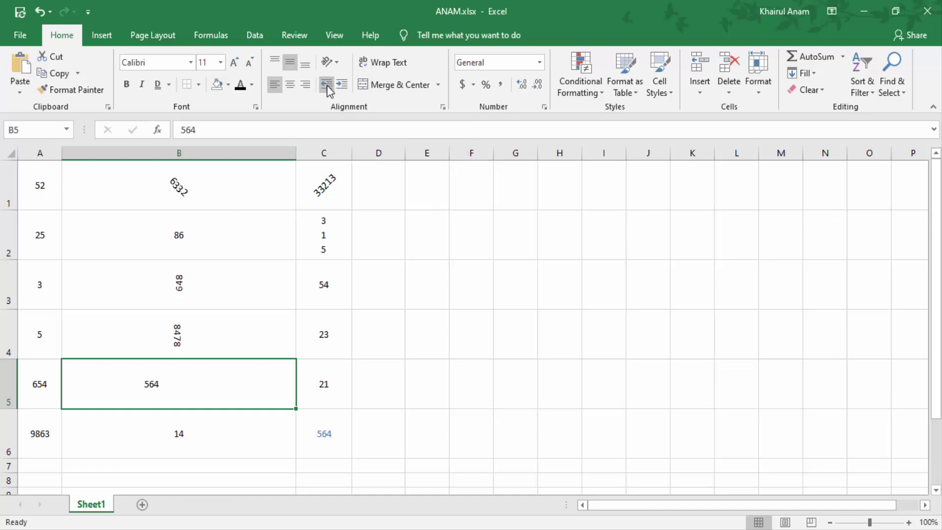
pyautogui.click(328, 89)
pyautogui.click(327, 88)
pyautogui.click(329, 89)
pyautogui.click(329, 89)
pyautogui.click(329, 89)
pyautogui.click(329, 89)
pyautogui.click(328, 89)
pyautogui.click(328, 89)
pyautogui.click(329, 89)
# Step: Increase the indent of cell B5 again by several levels
pyautogui.click(342, 87)
pyautogui.click(342, 88)
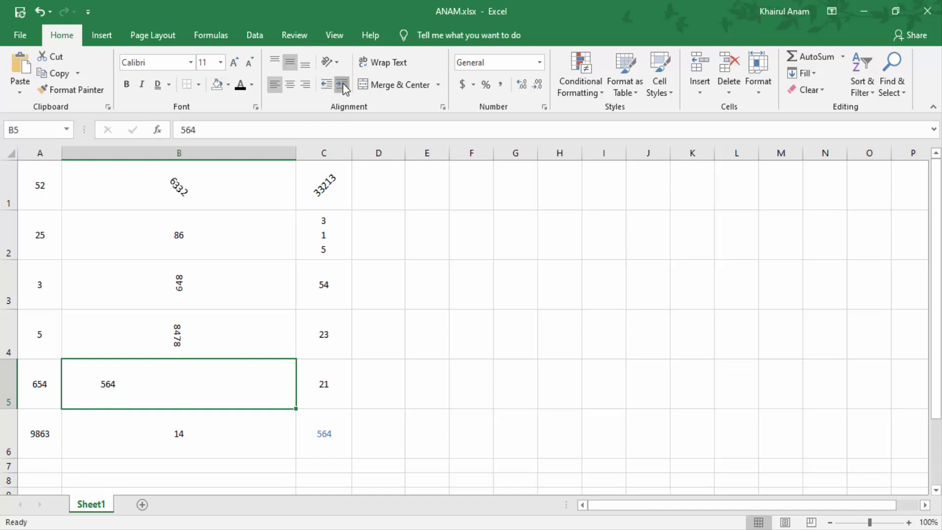
pyautogui.click(342, 88)
pyautogui.click(342, 87)
pyautogui.click(342, 87)
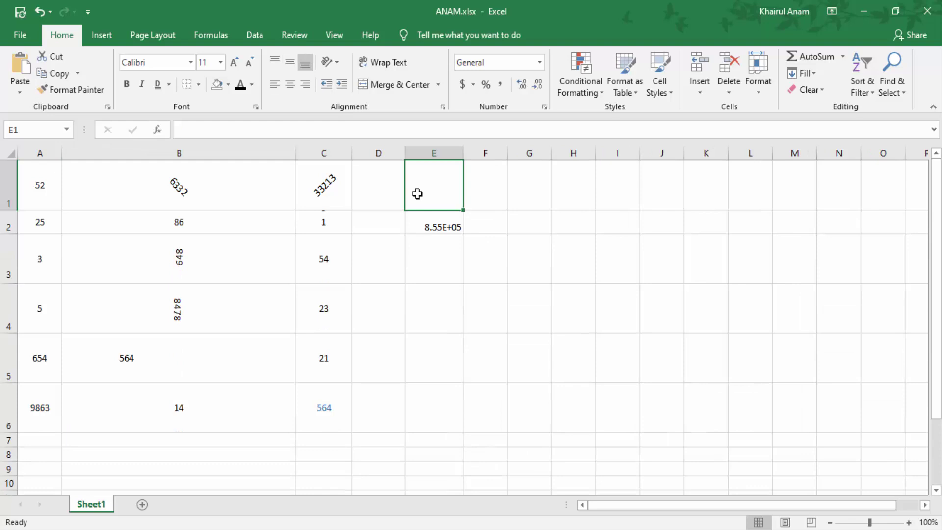
# Step: Apply Merge & Center to the single cell E2
pyautogui.click(424, 218)
pyautogui.click(388, 84)
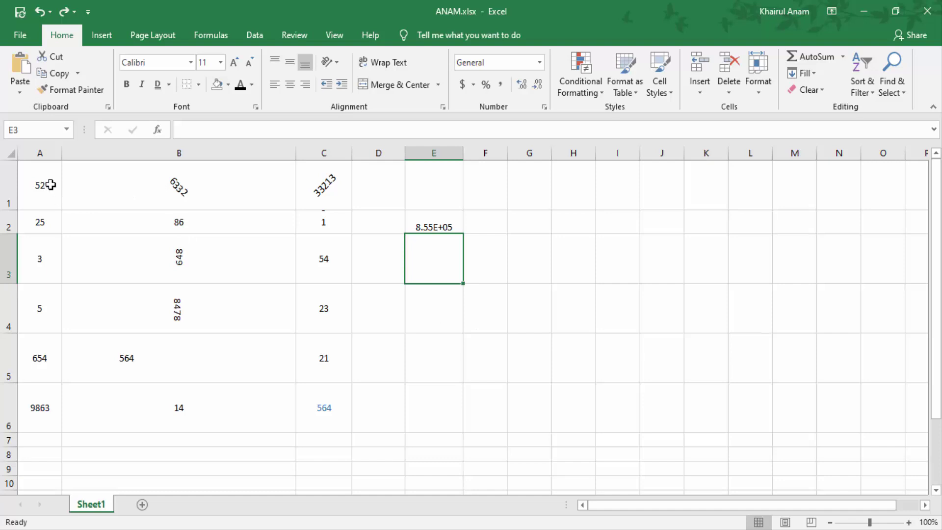
# Step: Merge and center cells A1 and B1, keeping only the upper-left value
pyautogui.moveTo(44, 187); pyautogui.dragTo(164, 187)
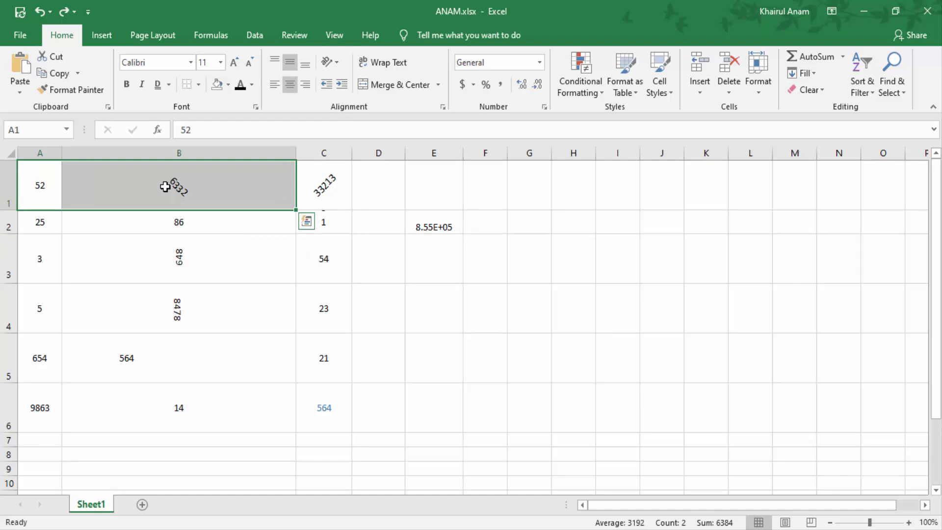
pyautogui.click(41, 185)
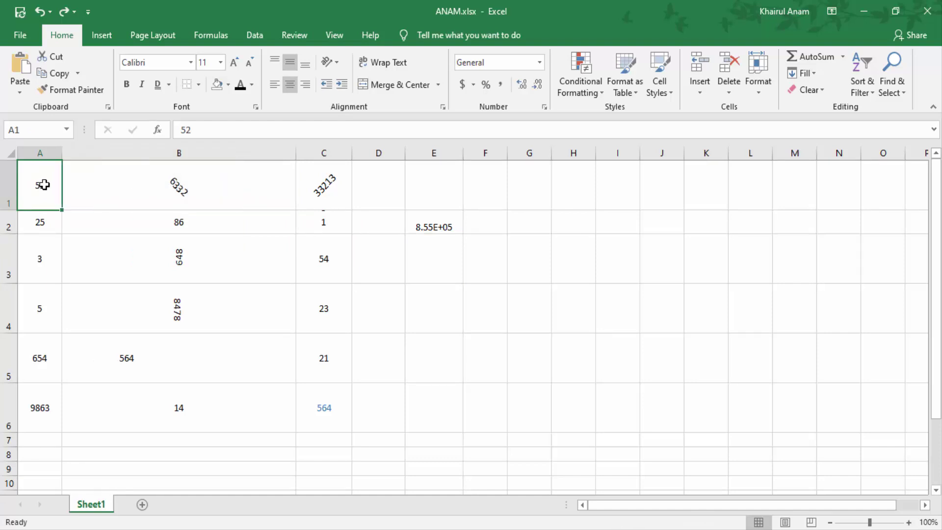
pyautogui.moveTo(43, 184); pyautogui.dragTo(126, 185)
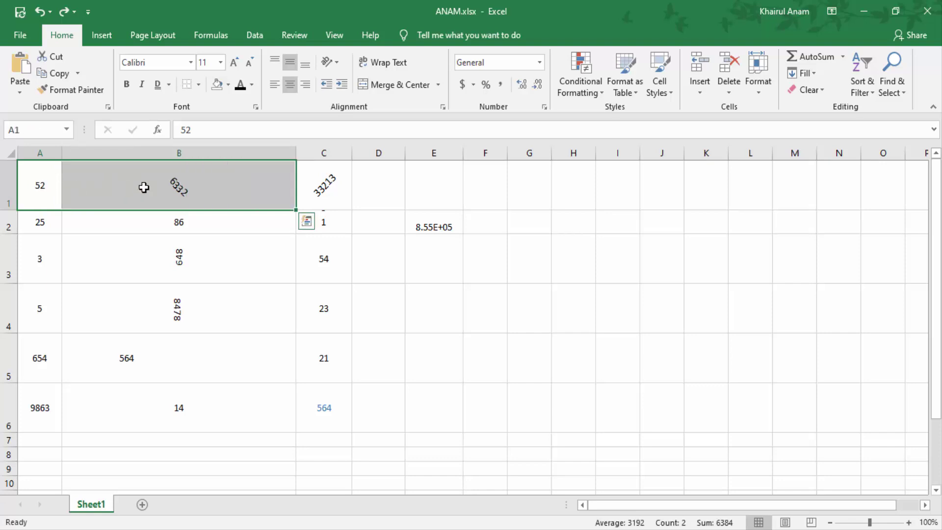
pyautogui.click(385, 85)
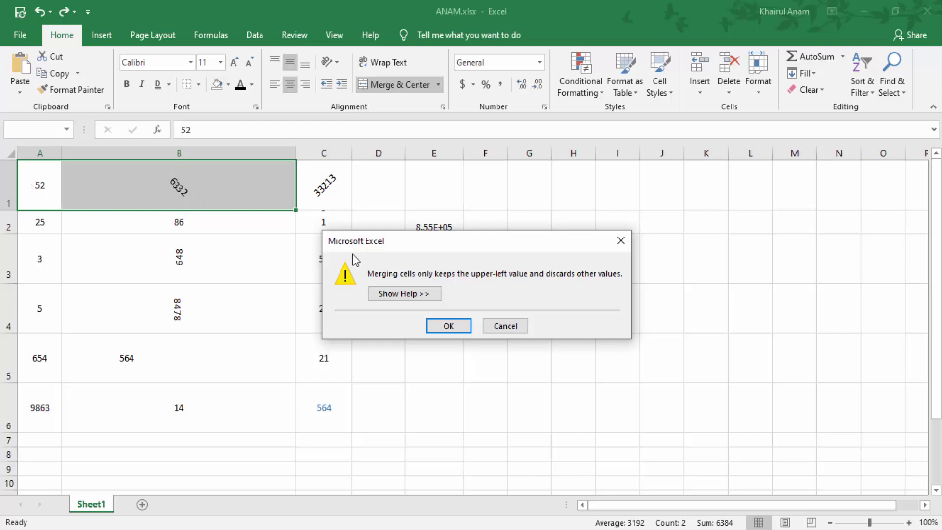
pyautogui.click(448, 325)
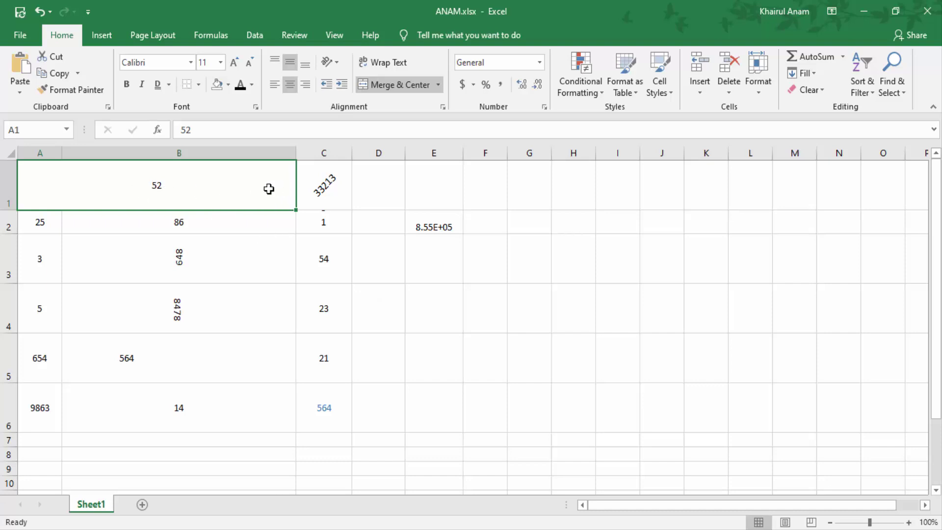
# Step: Merge and center cells E2 and F2
pyautogui.click(482, 303)
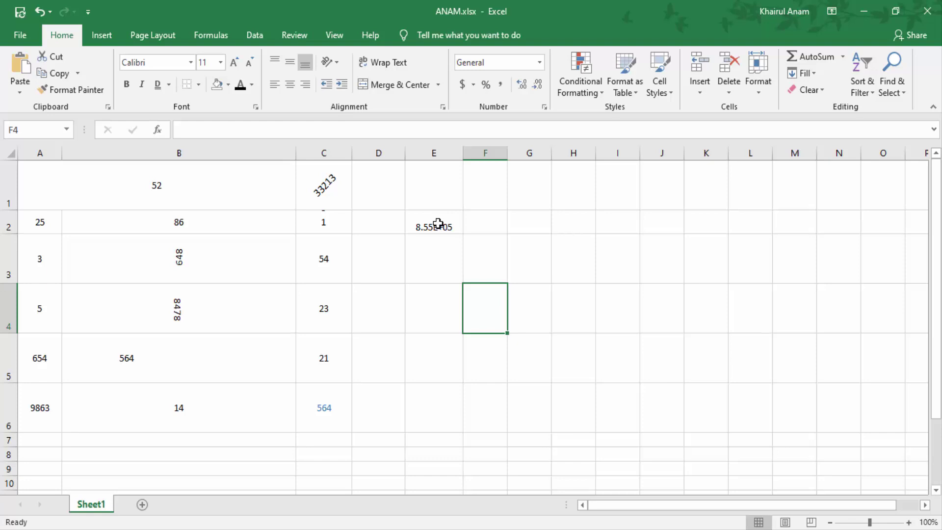
pyautogui.moveTo(438, 223); pyautogui.dragTo(484, 221)
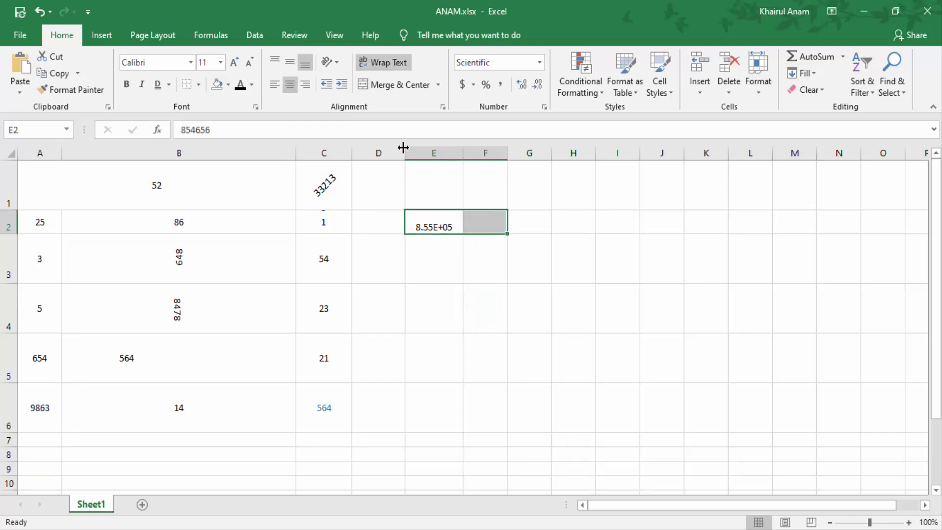
pyautogui.click(388, 85)
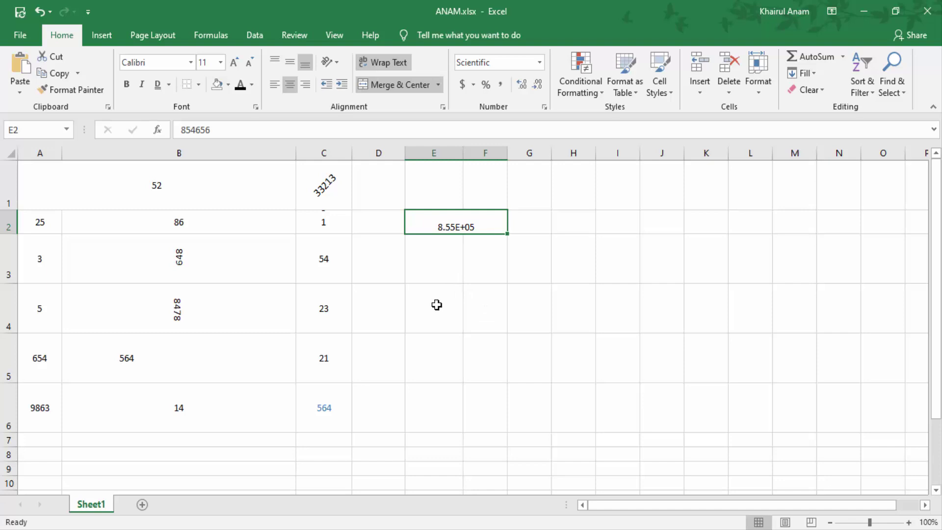
# Step: Merge and center the empty row range D4:M4 and the empty column range H1:H3
pyautogui.moveTo(400, 303); pyautogui.dragTo(794, 314)
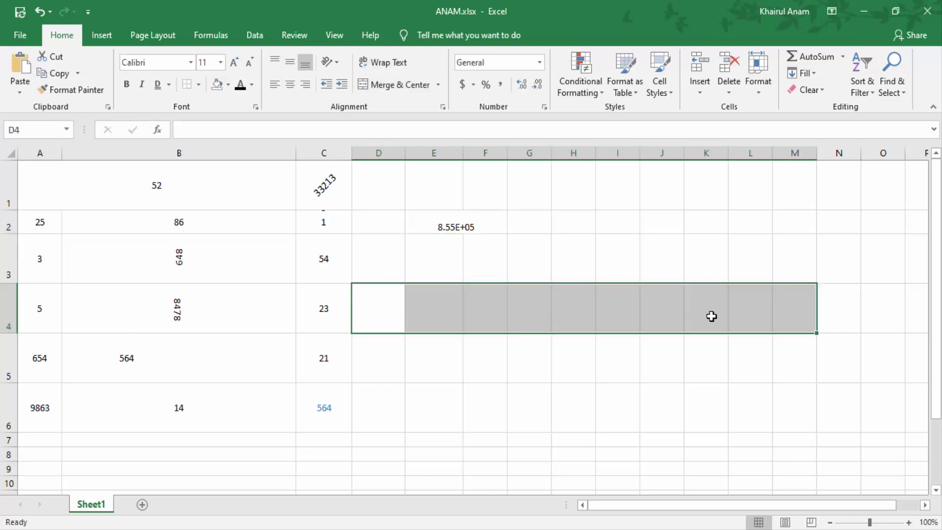
pyautogui.click(386, 83)
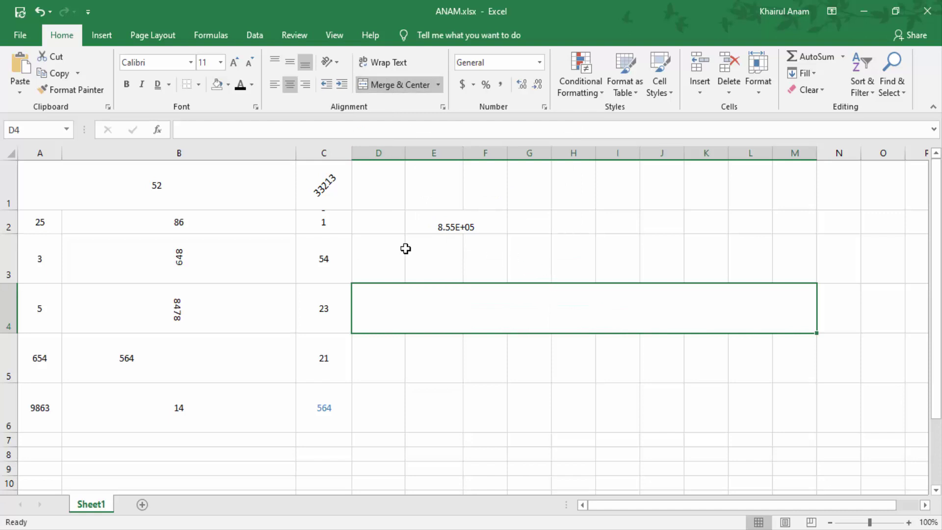
pyautogui.moveTo(563, 185); pyautogui.dragTo(572, 251)
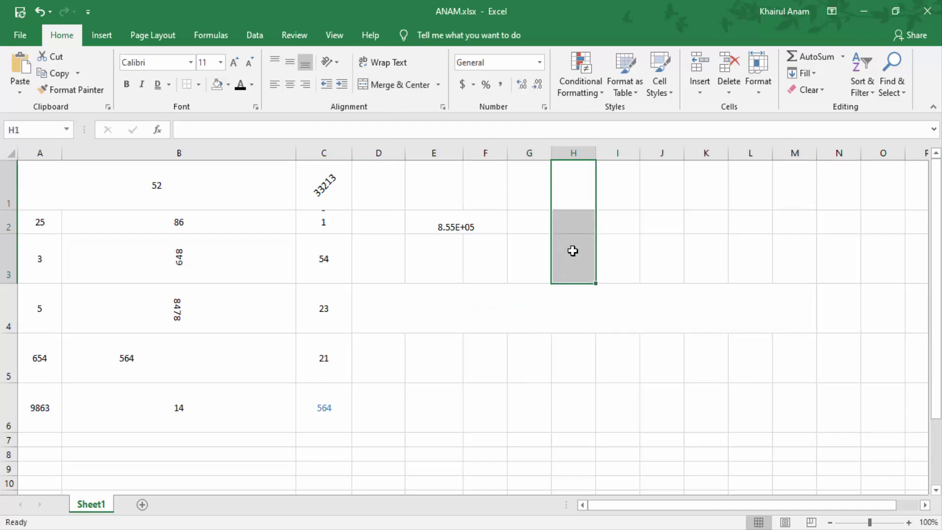
pyautogui.click(384, 86)
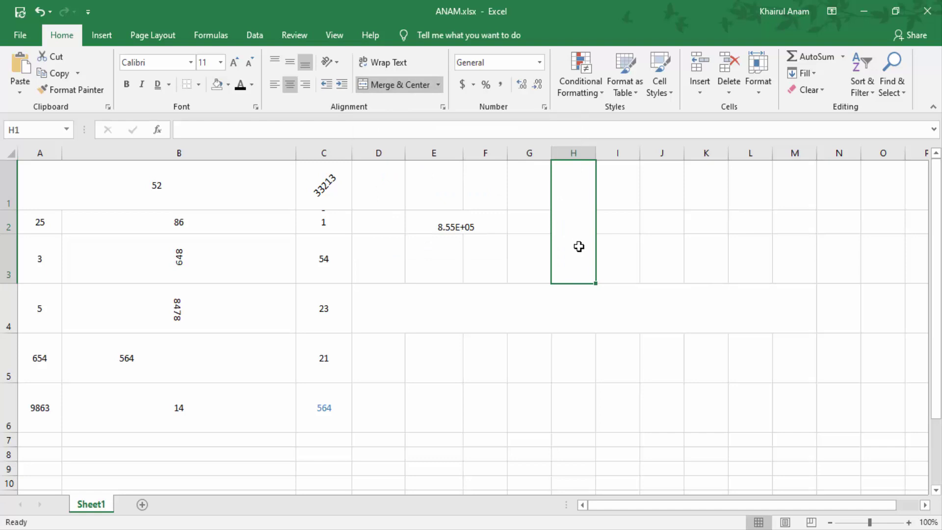
pyautogui.scroll(-2, 583, 264)
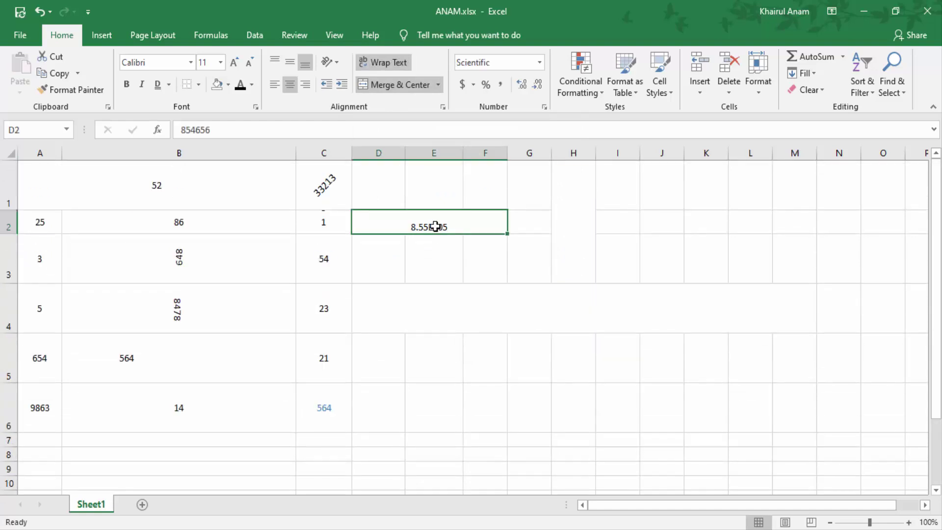